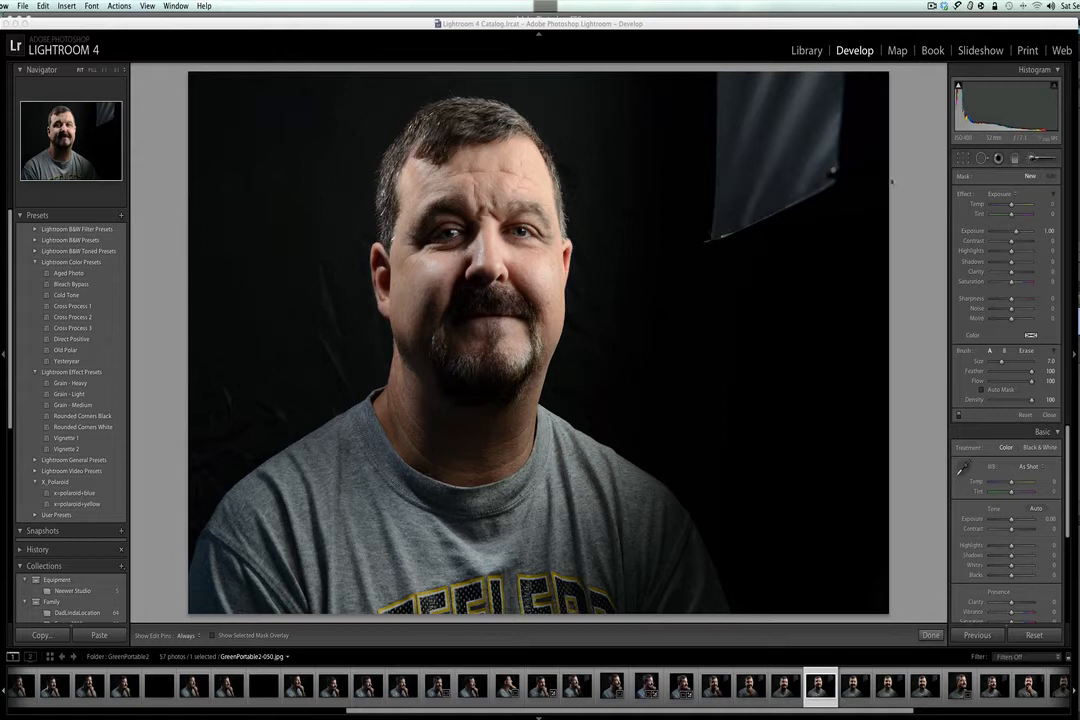
# Crop the portrait in from its right edge to remove the softbox from the frame
pyautogui.press('r')
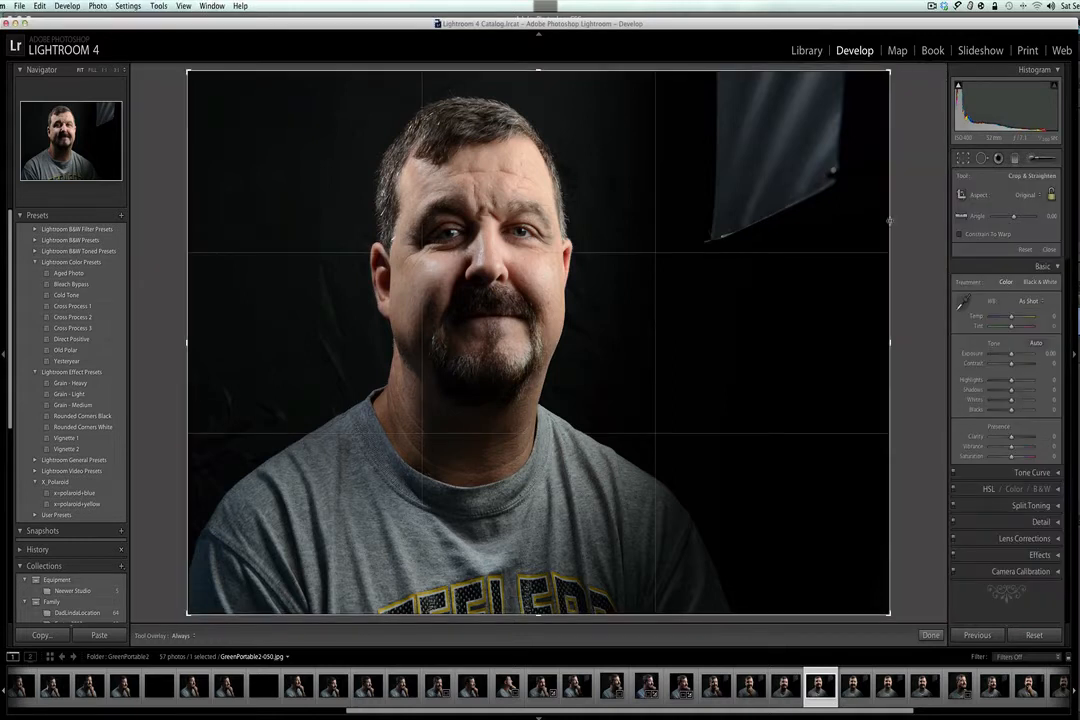
pyautogui.moveTo(889, 220); pyautogui.dragTo(786, 216)
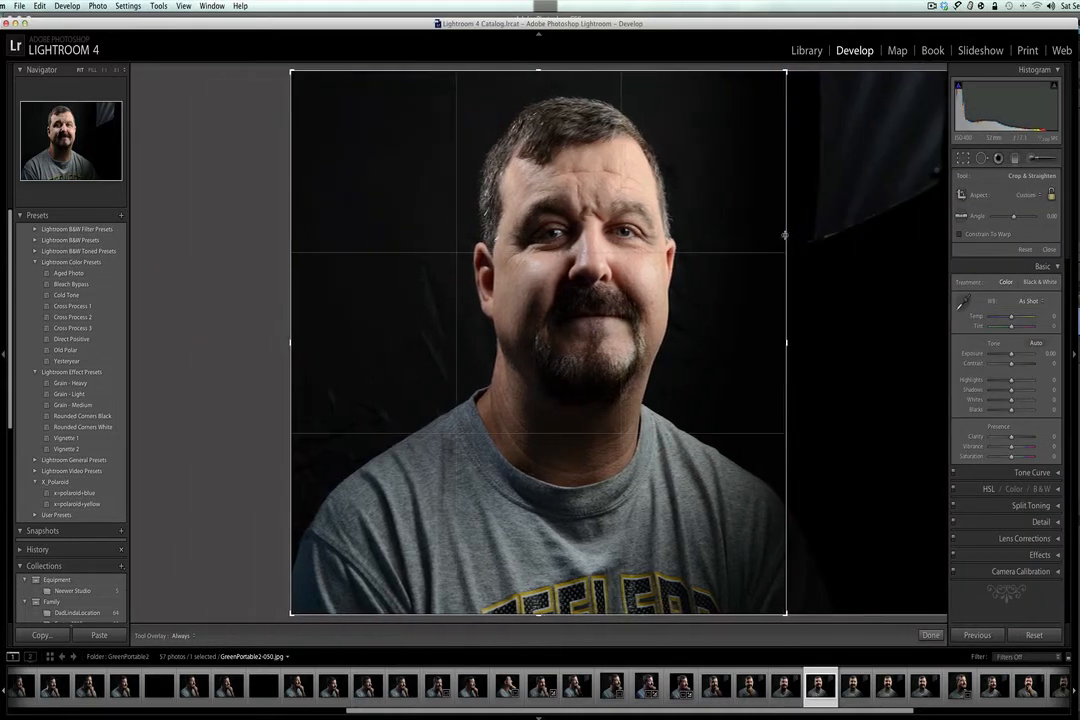
pyautogui.press('r')
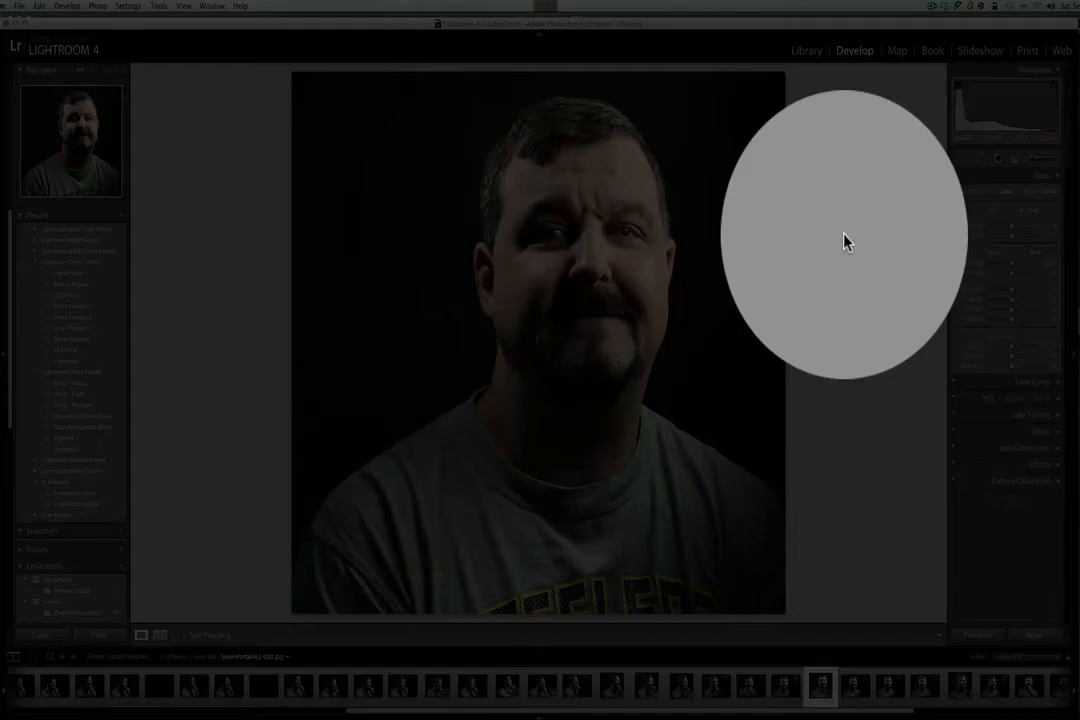
# Paint an Adjustment Brush mask over the background around the man and set its exposure to -3.23
pyautogui.click(1028, 161)
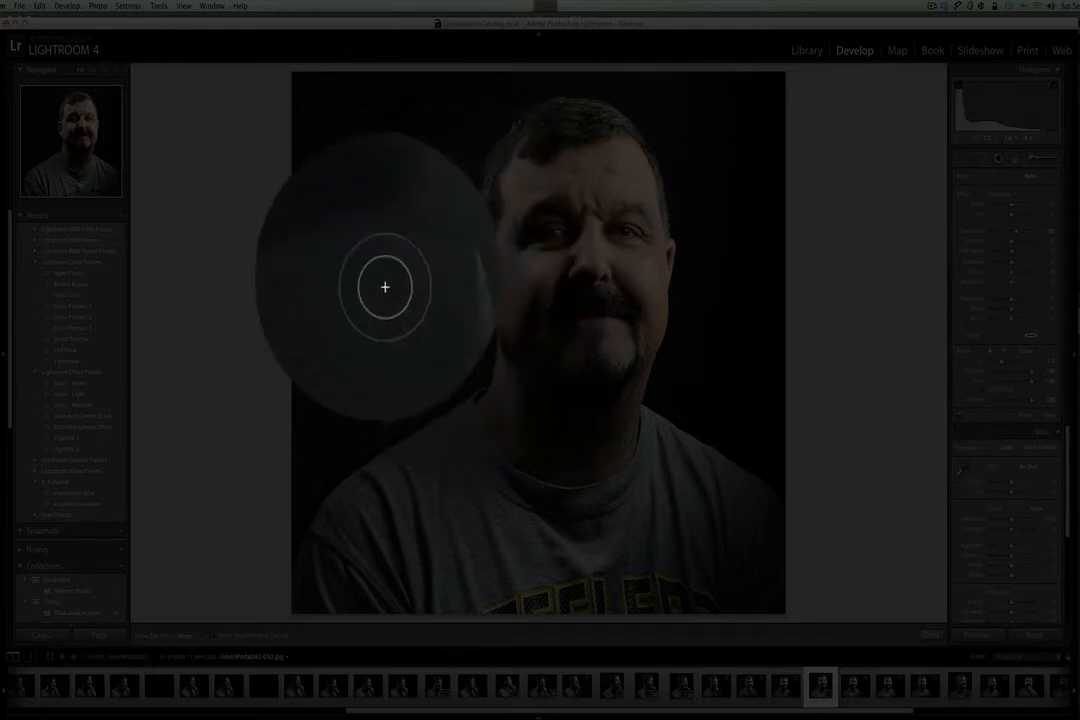
pyautogui.scroll(5, 378, 265)
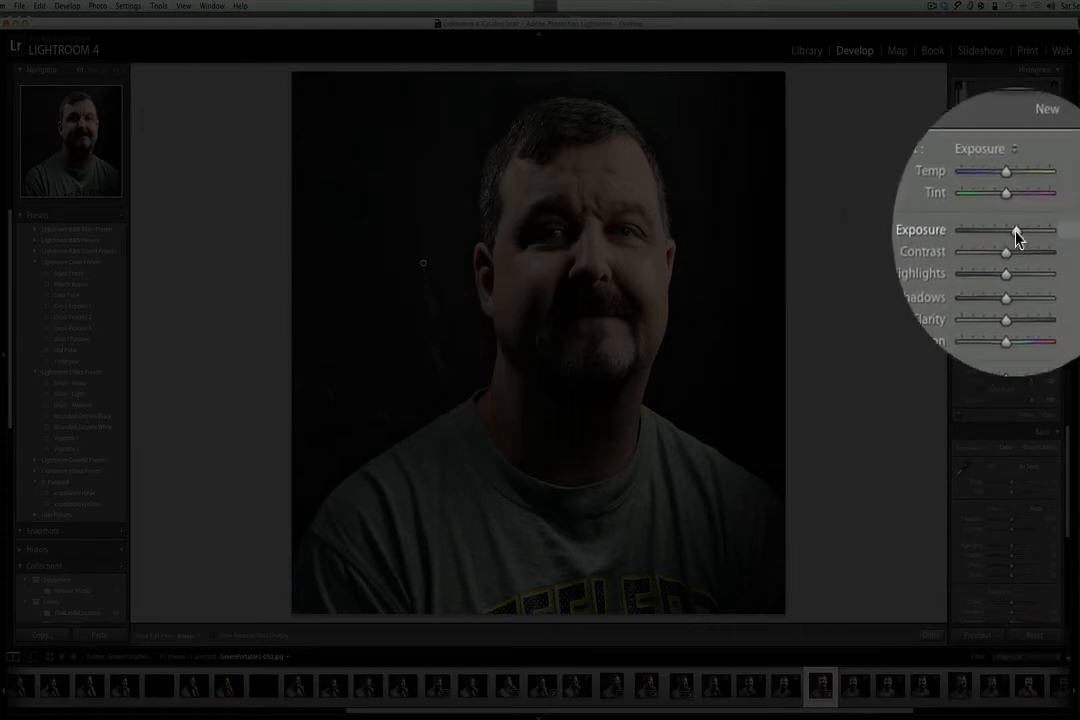
pyautogui.moveTo(1015, 232); pyautogui.dragTo(996, 239)
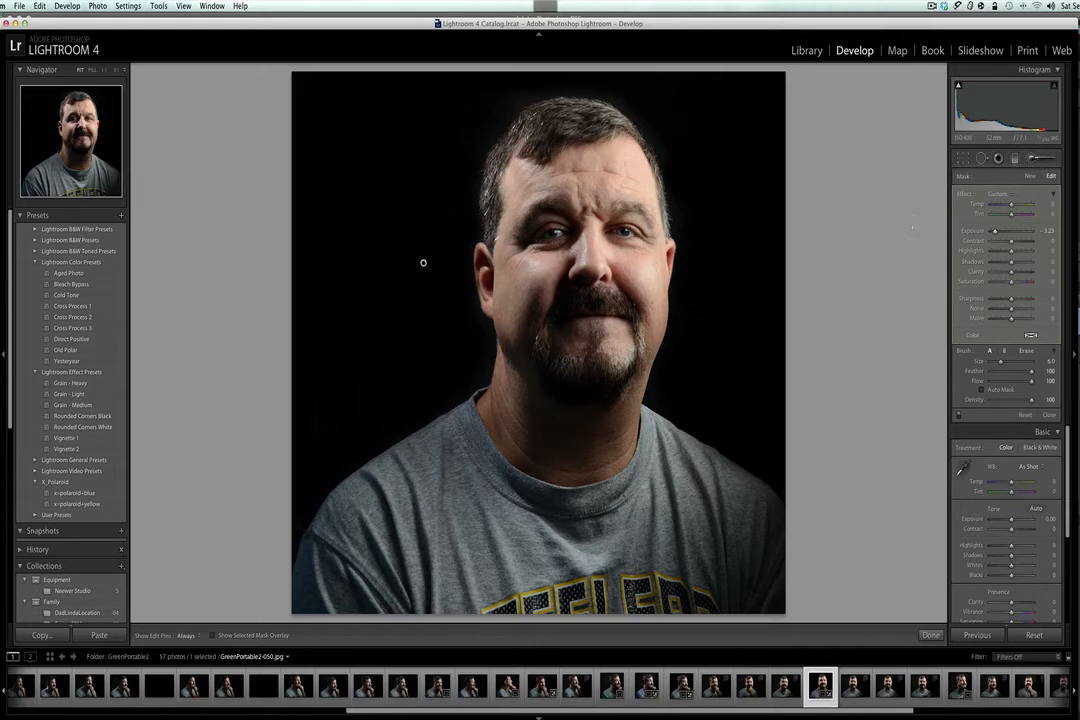
# Paint a new Adjustment Brush mask over the shirt, enlarging the brush to size 10, and set its exposure to -0.41
pyautogui.click(1035, 160)
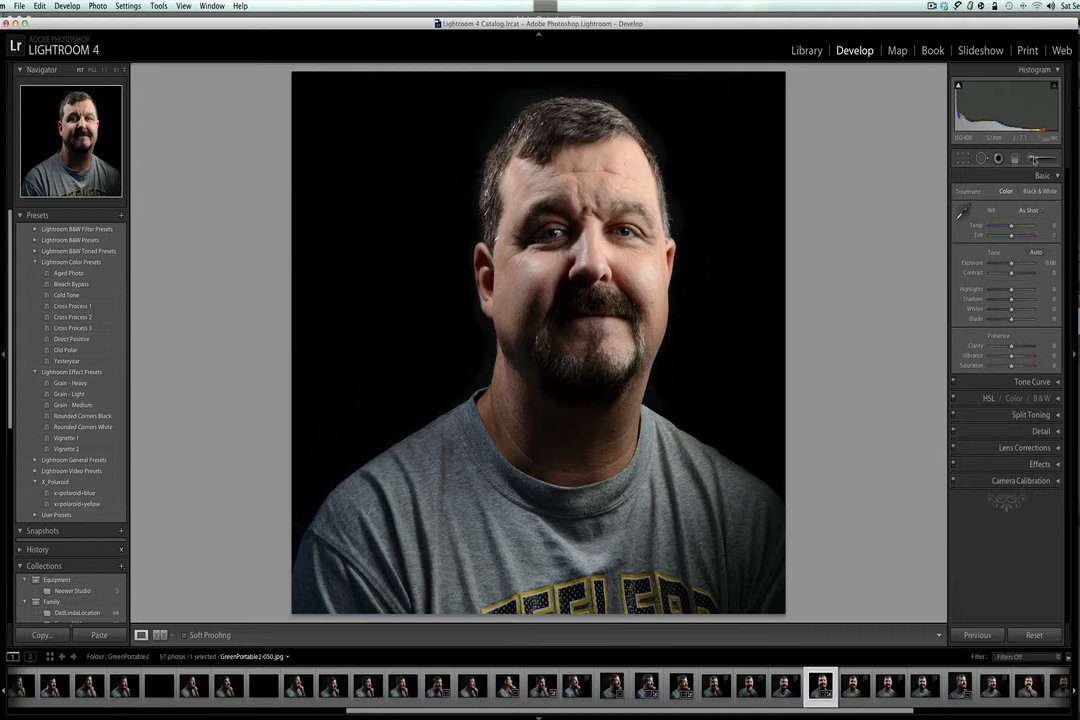
pyautogui.click(1035, 160)
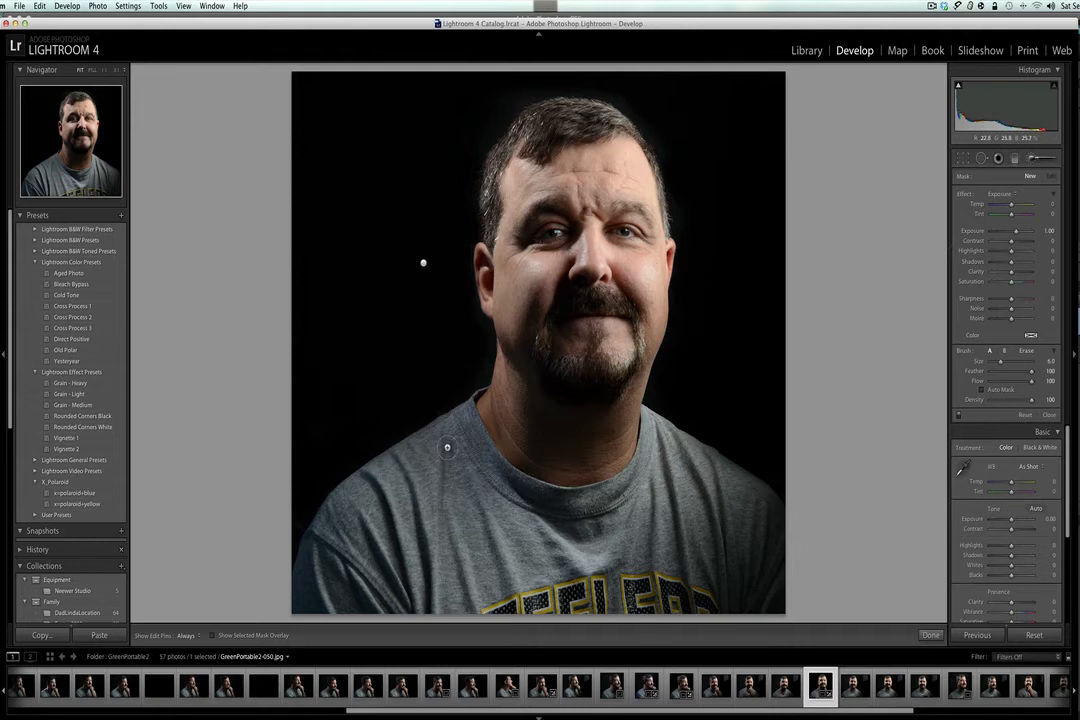
pyautogui.press('h')
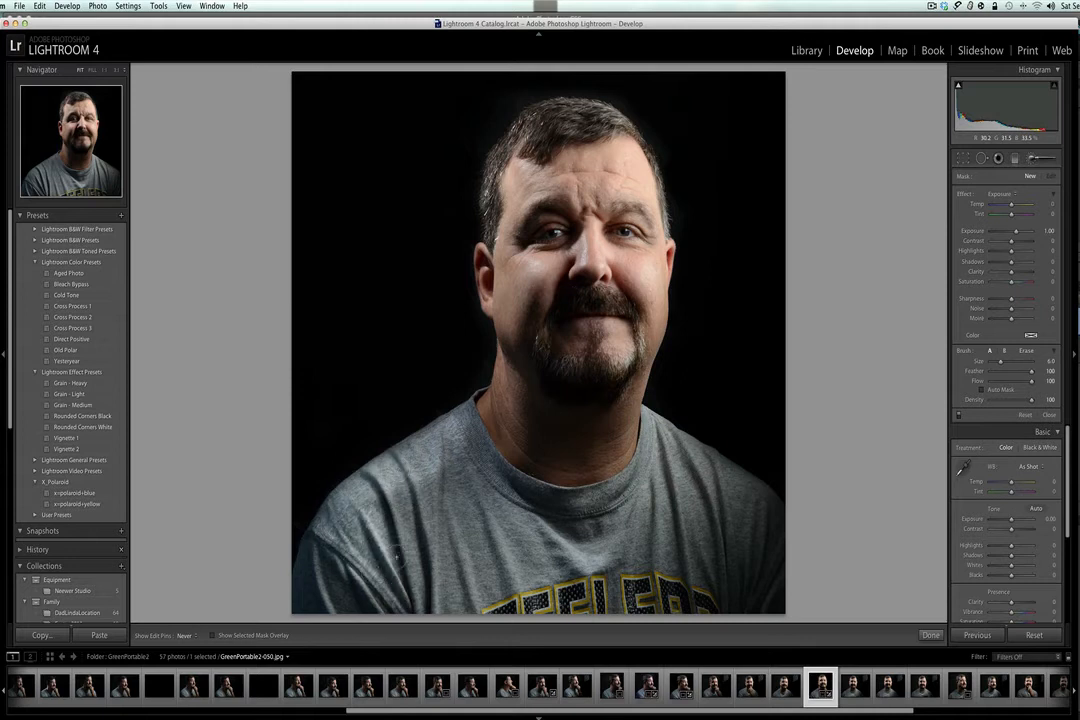
pyautogui.press('h')
pyautogui.press(']')
pyautogui.press(']')
pyautogui.press('h')
pyautogui.moveTo(406, 524)
pyautogui.mouseDown()
pyautogui.moveTo(459, 465)
pyautogui.moveTo(516, 519)
pyautogui.moveTo(606, 528)
pyautogui.mouseUp()
pyautogui.moveTo(436, 458)
pyautogui.mouseDown()
pyautogui.moveTo(400, 448)
pyautogui.moveTo(364, 458)
pyautogui.moveTo(370, 486)
pyautogui.moveTo(450, 494)
pyautogui.moveTo(542, 460)
pyautogui.moveTo(530, 440)
pyautogui.moveTo(545, 424)
pyautogui.moveTo(572, 473)
pyautogui.moveTo(514, 500)
pyautogui.moveTo(345, 498)
pyautogui.moveTo(393, 593)
pyautogui.mouseUp()
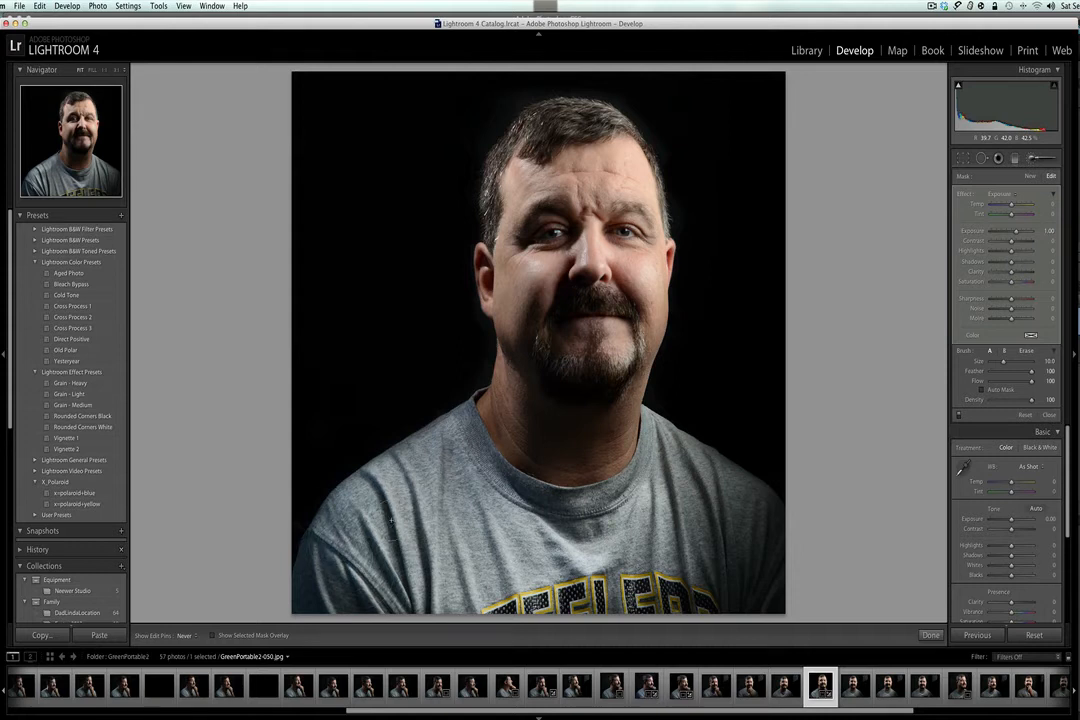
pyautogui.moveTo(391, 520)
pyautogui.mouseDown()
pyautogui.moveTo(314, 587)
pyautogui.moveTo(329, 573)
pyautogui.moveTo(375, 592)
pyautogui.moveTo(403, 581)
pyautogui.mouseUp()
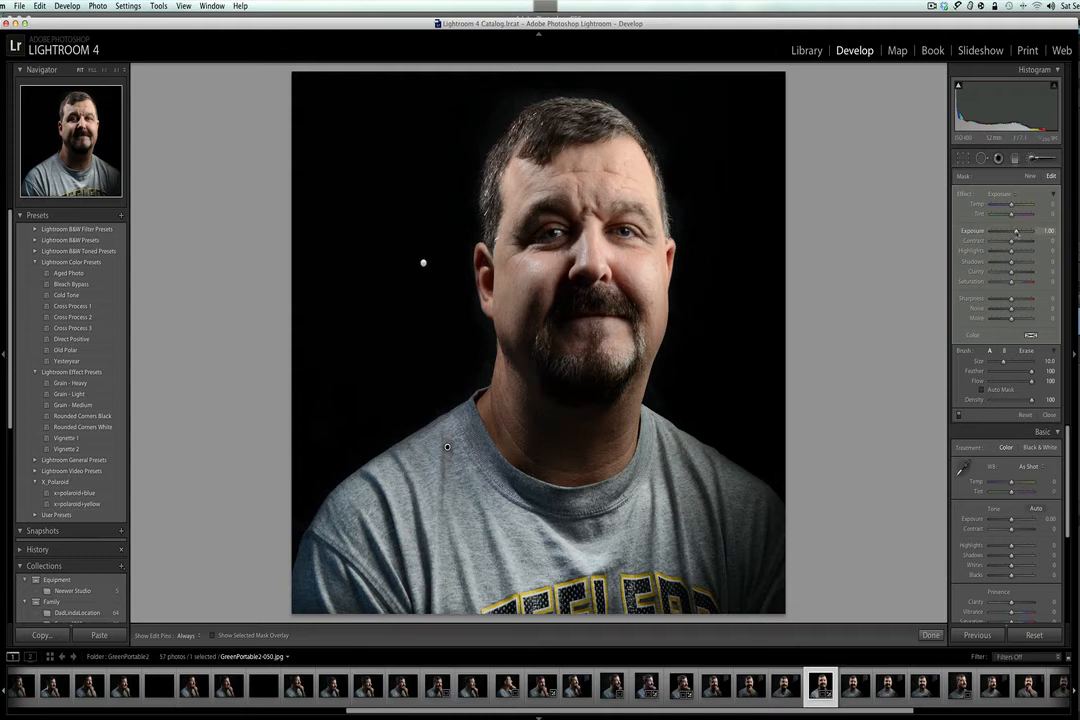
pyautogui.moveTo(1016, 230); pyautogui.dragTo(1010, 230)
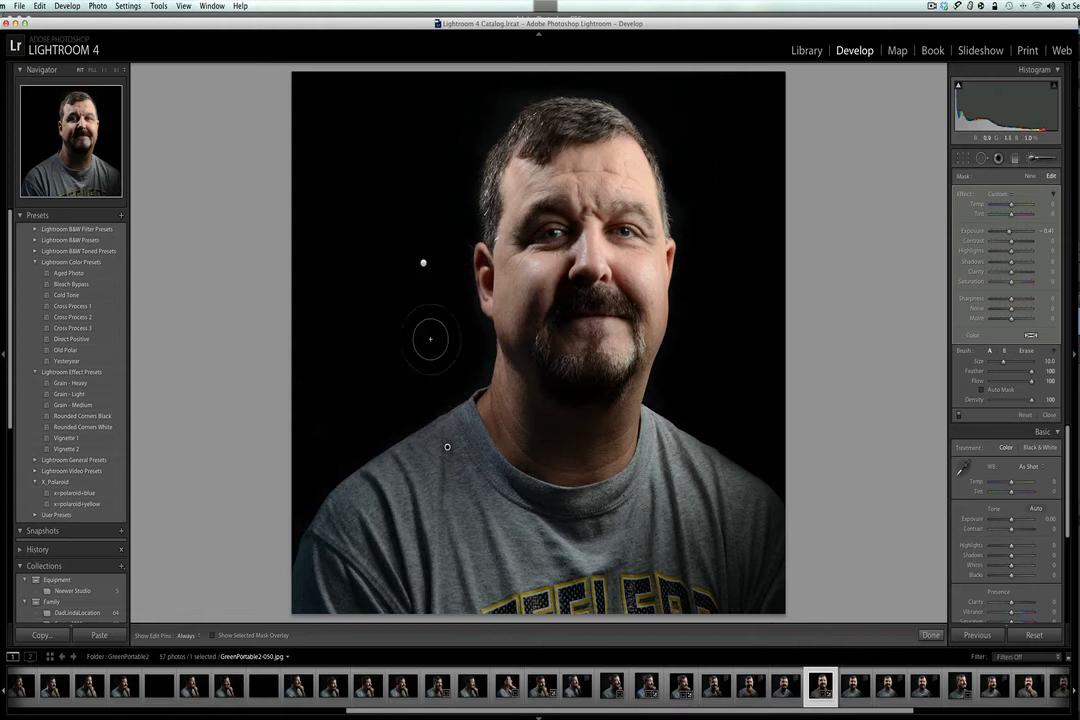
# Inspect the coverage of the background and shirt masks
pyautogui.click(423, 263)
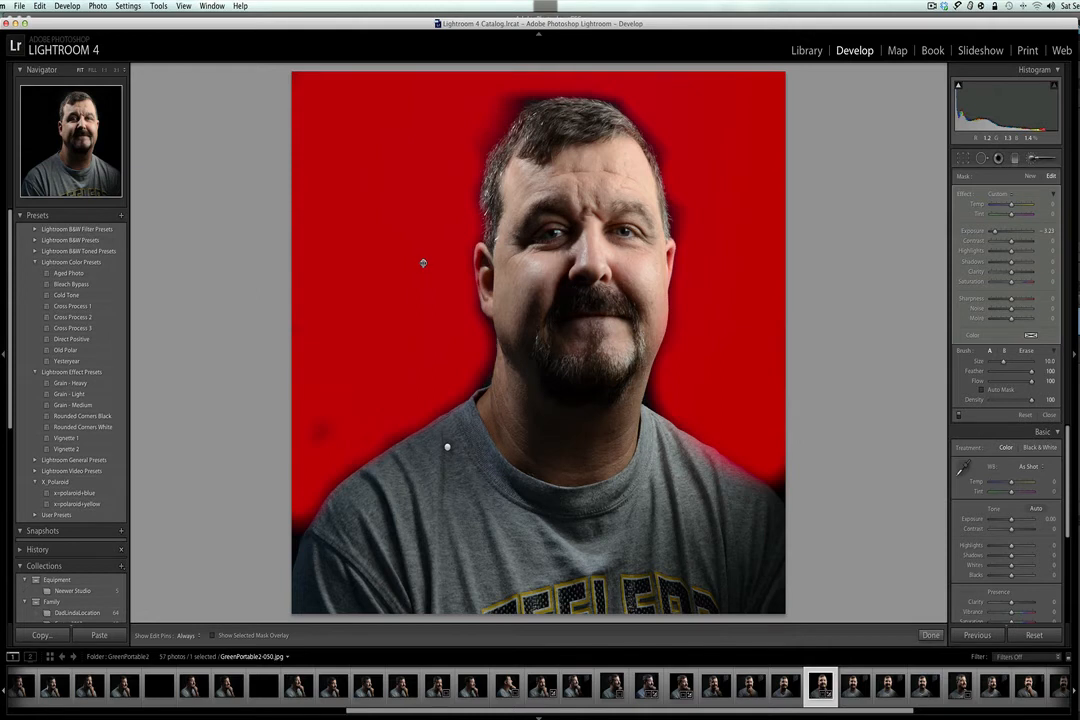
pyautogui.click(447, 448)
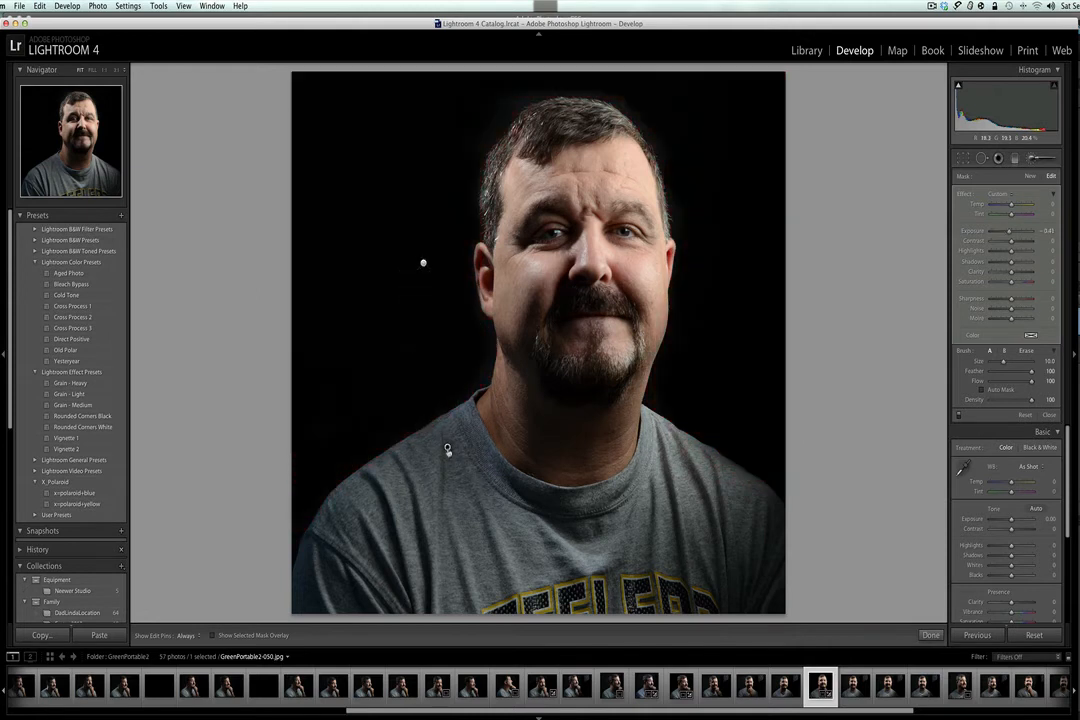
pyautogui.moveTo(447, 448)
# Start a new Adjustment Brush mask and paint over the shaded cheek, jaw and neck with a brush of size 6
pyautogui.click(1030, 178)
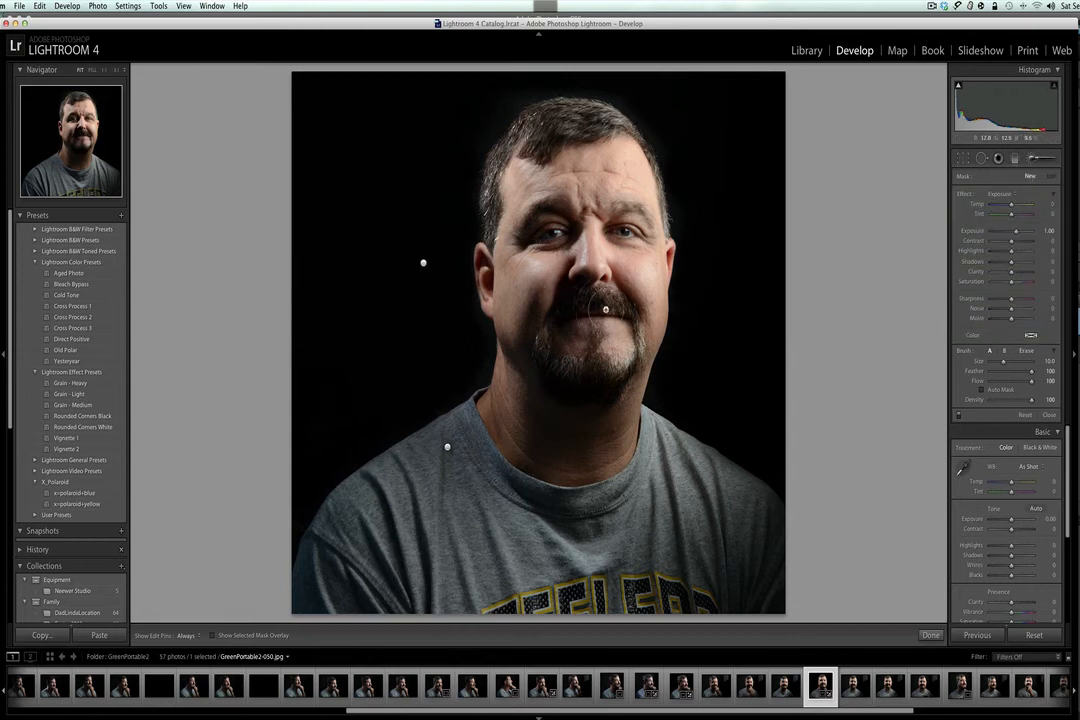
pyautogui.scroll(-3, 501, 337)
pyautogui.scroll(-4, 525, 326)
pyautogui.press('h')
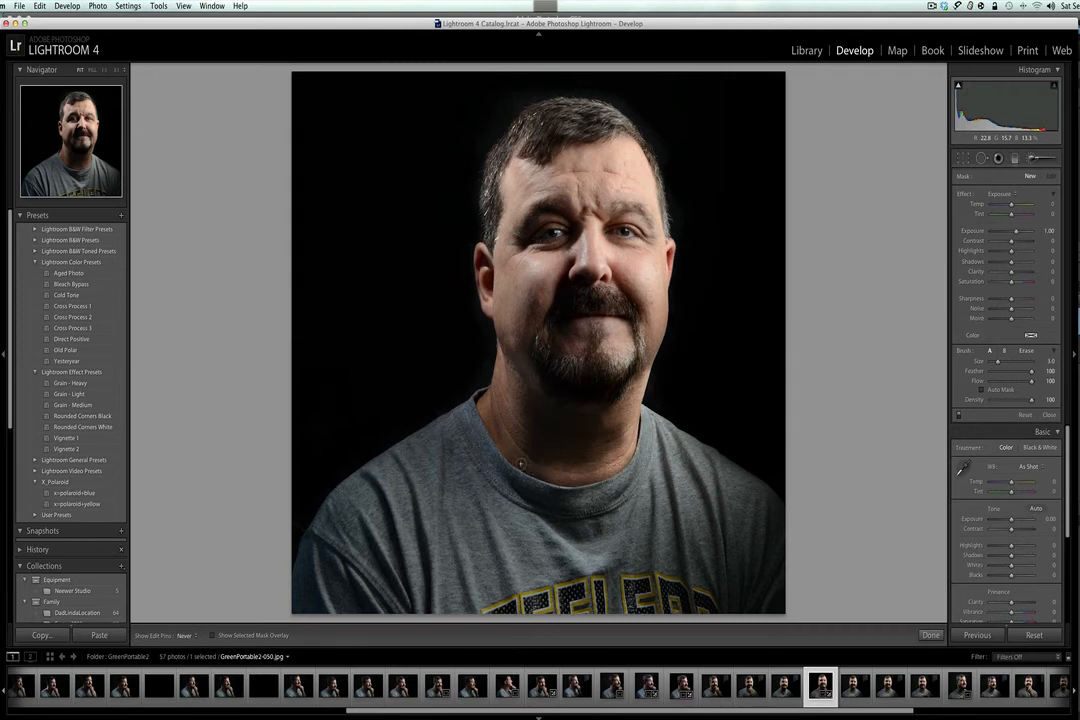
pyautogui.press('h')
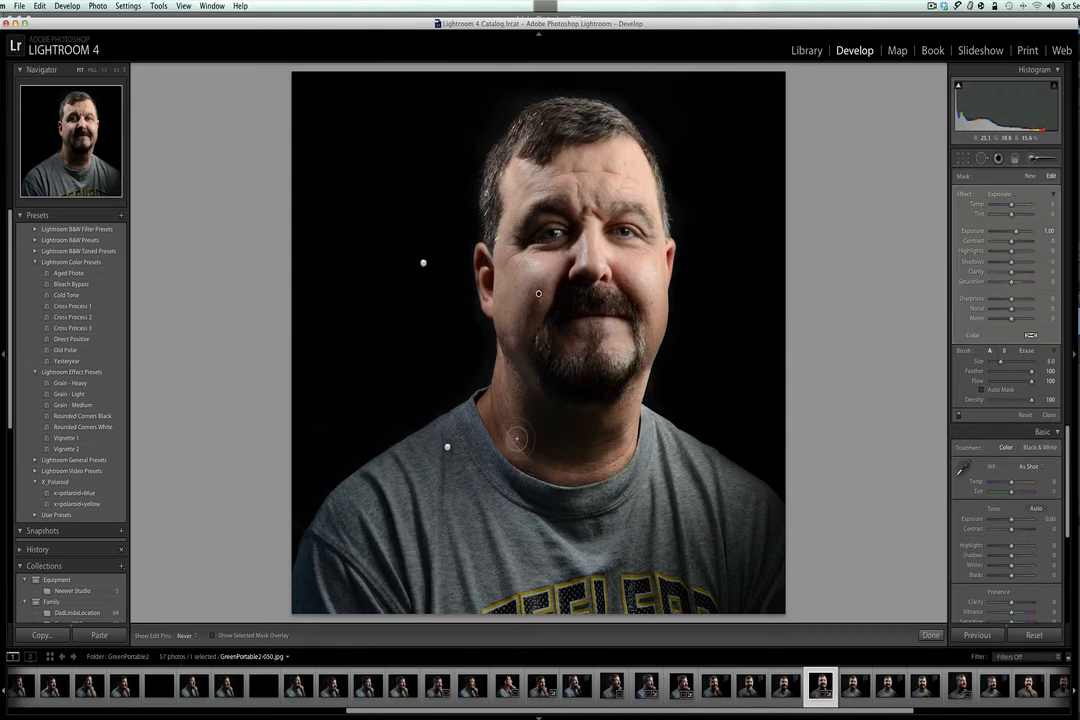
pyautogui.press('h')
pyautogui.press(']')
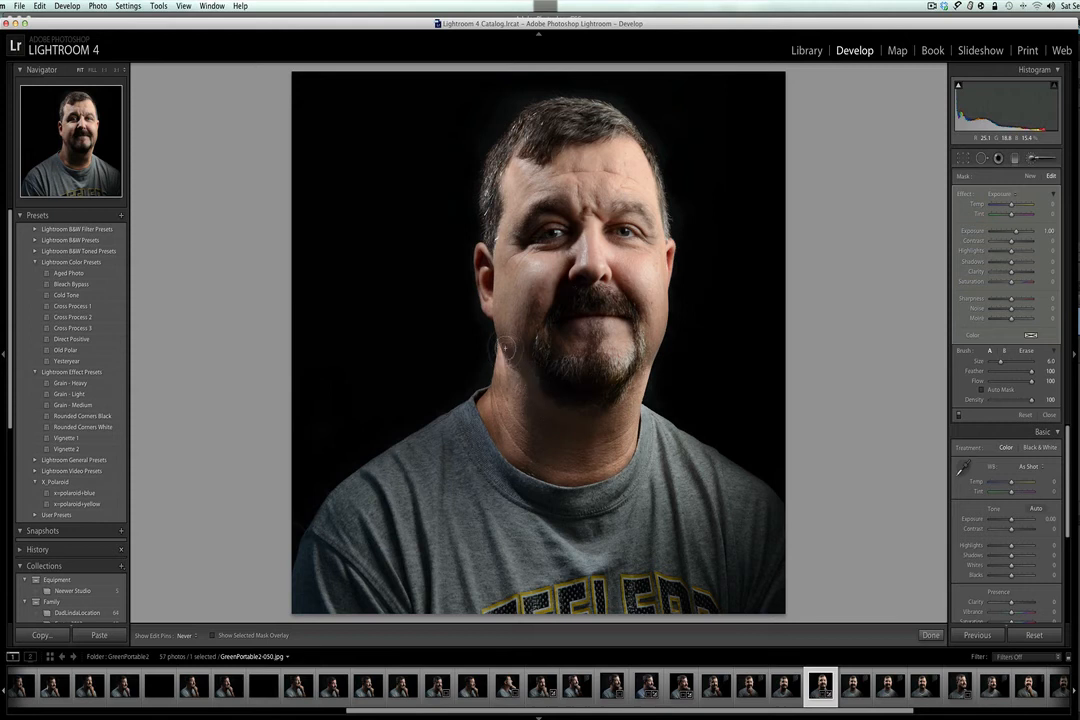
pyautogui.press('h')
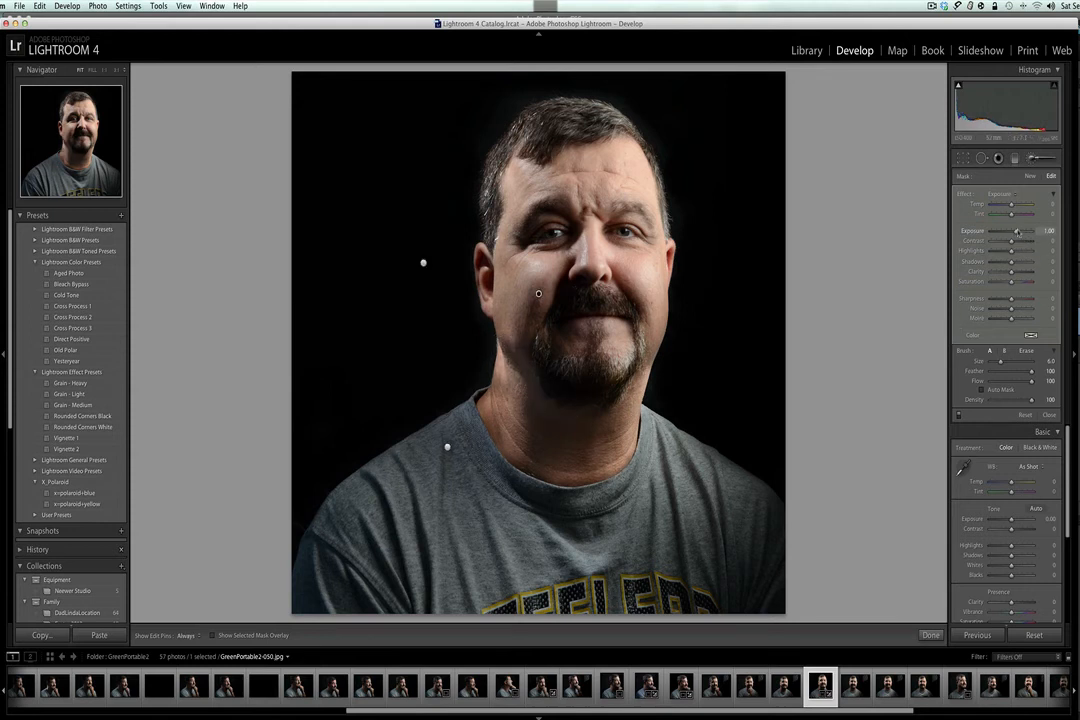
# Set the cheek and neck mask to exposure 0.28, highlights 69 and shadows 48
pyautogui.moveTo(1017, 231); pyautogui.dragTo(1013, 231)
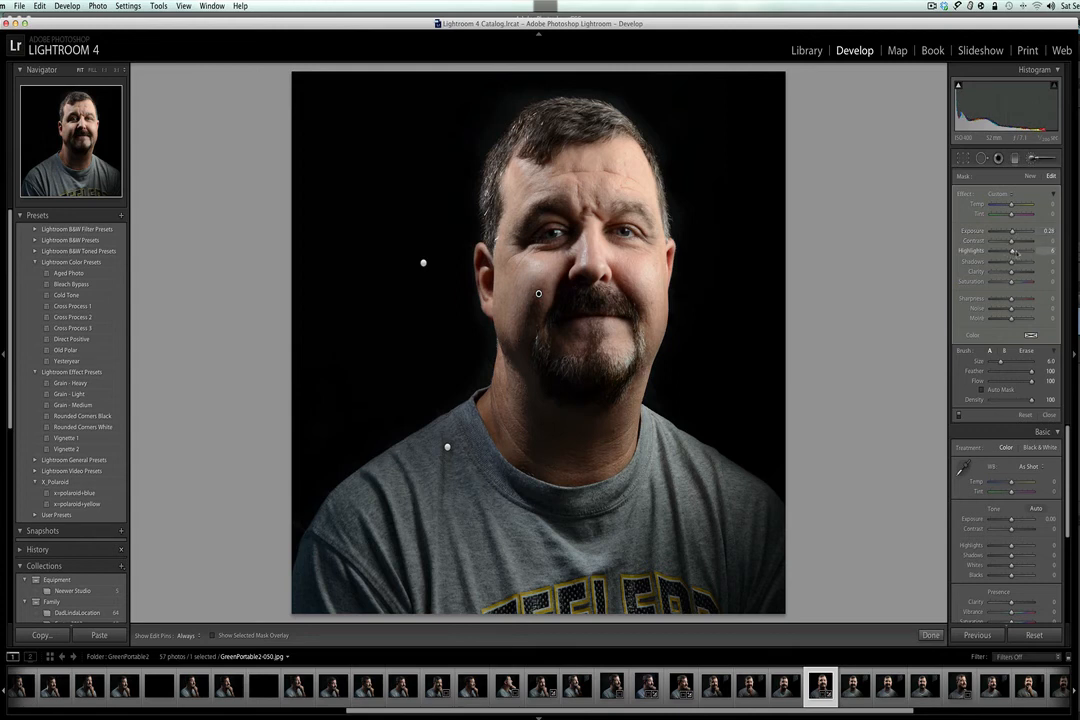
pyautogui.moveTo(1015, 252); pyautogui.dragTo(1025, 252)
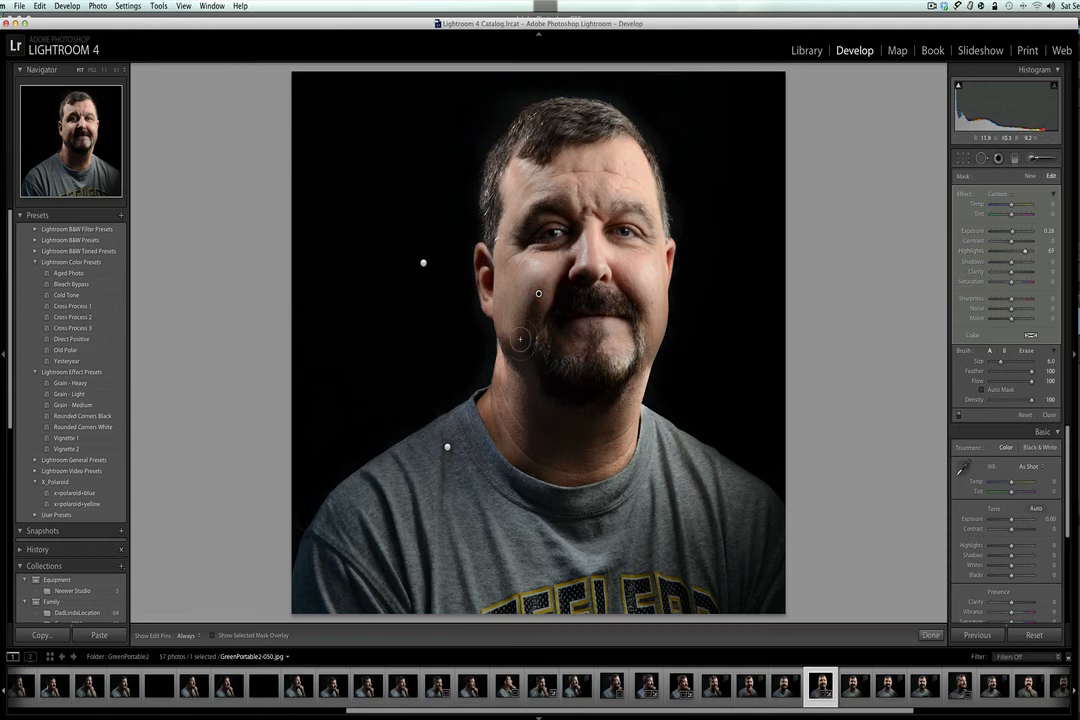
pyautogui.press('h')
pyautogui.press('h')
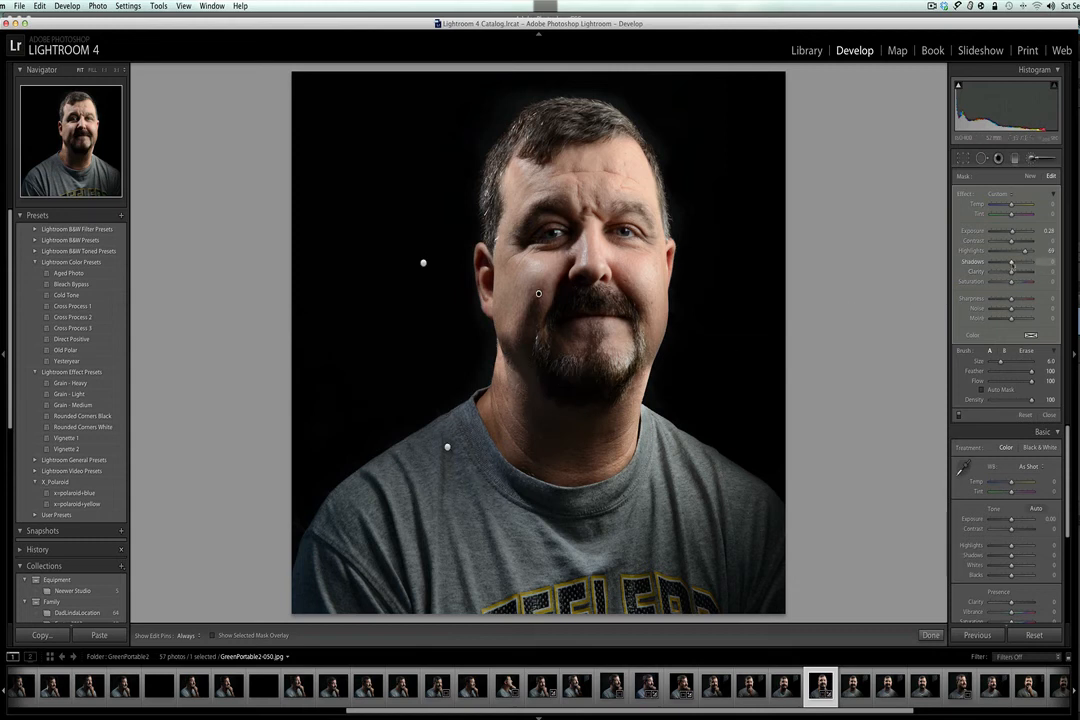
pyautogui.moveTo(1011, 262); pyautogui.dragTo(1020, 262)
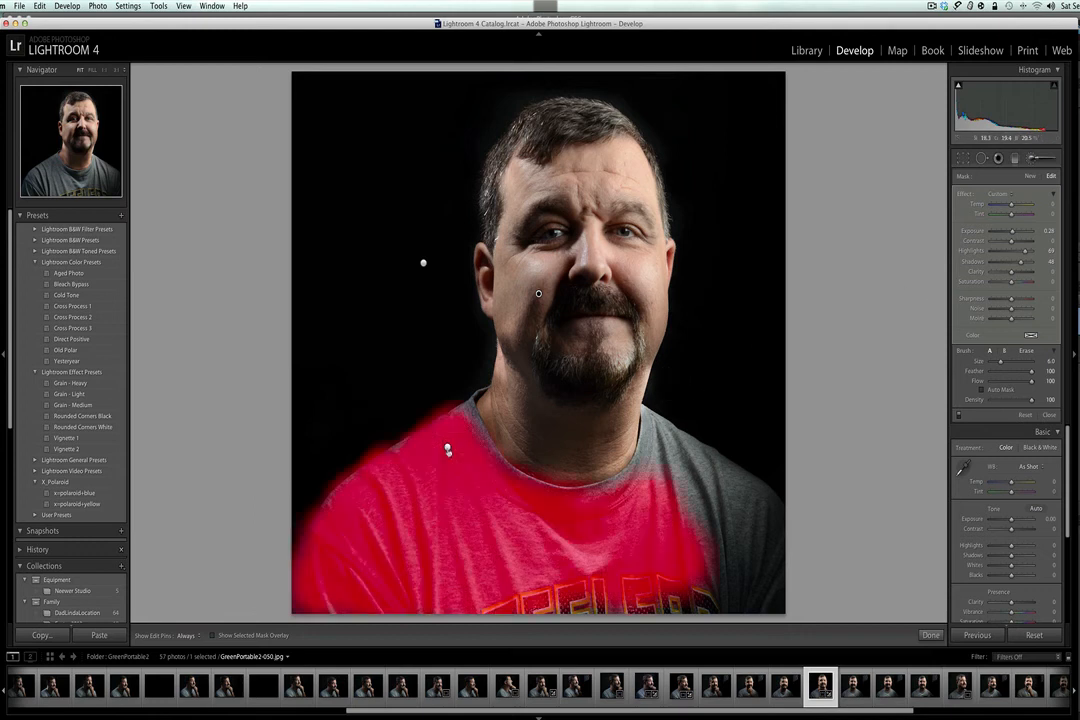
# Darken the shirt mask to exposure -0.96 and extend its painting across the rest of the shirt
pyautogui.click(447, 448)
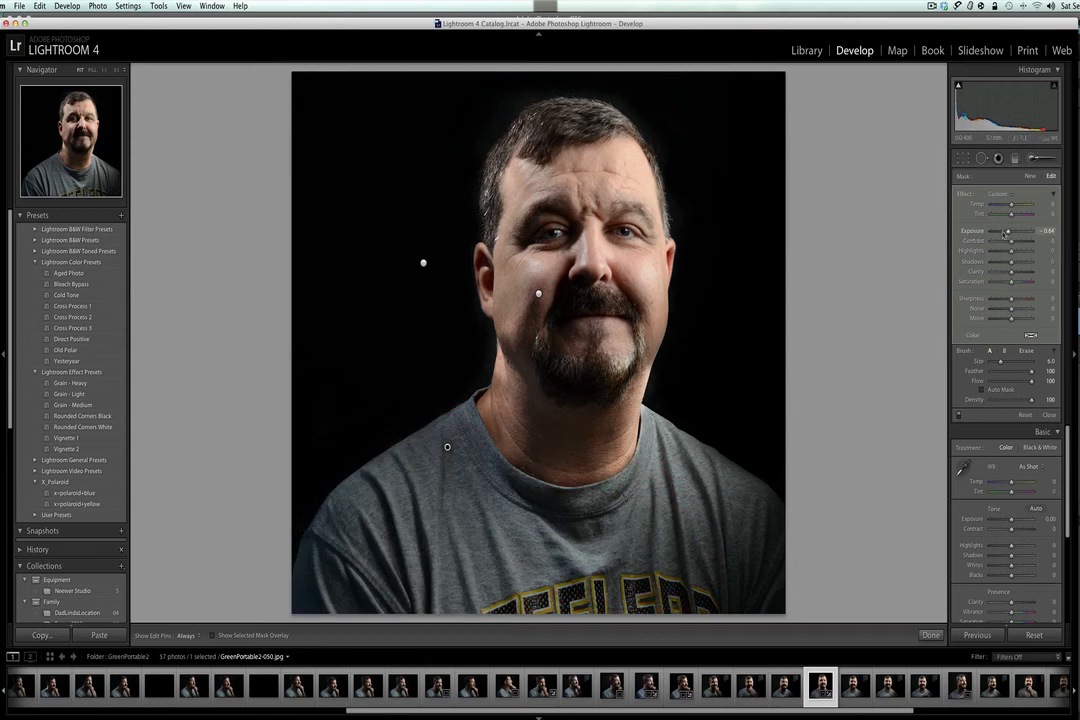
pyautogui.moveTo(1007, 232)
pyautogui.mouseDown()
pyautogui.moveTo(991, 232)
pyautogui.moveTo(1005, 233)
pyautogui.mouseUp()
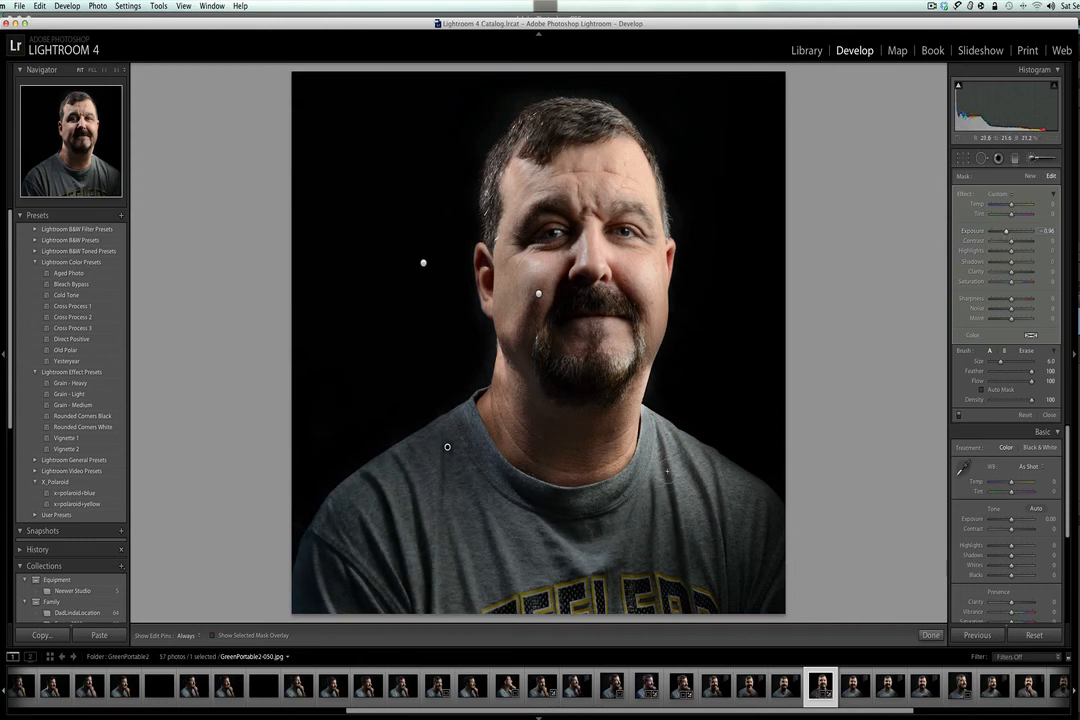
pyautogui.press('h')
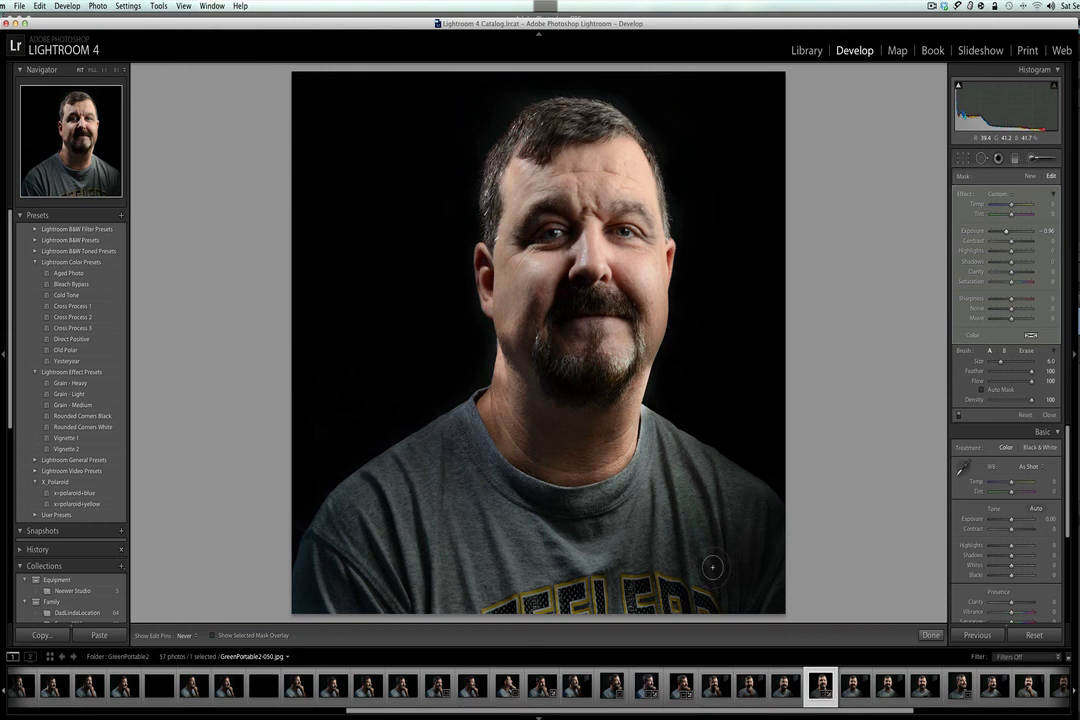
pyautogui.press('h')
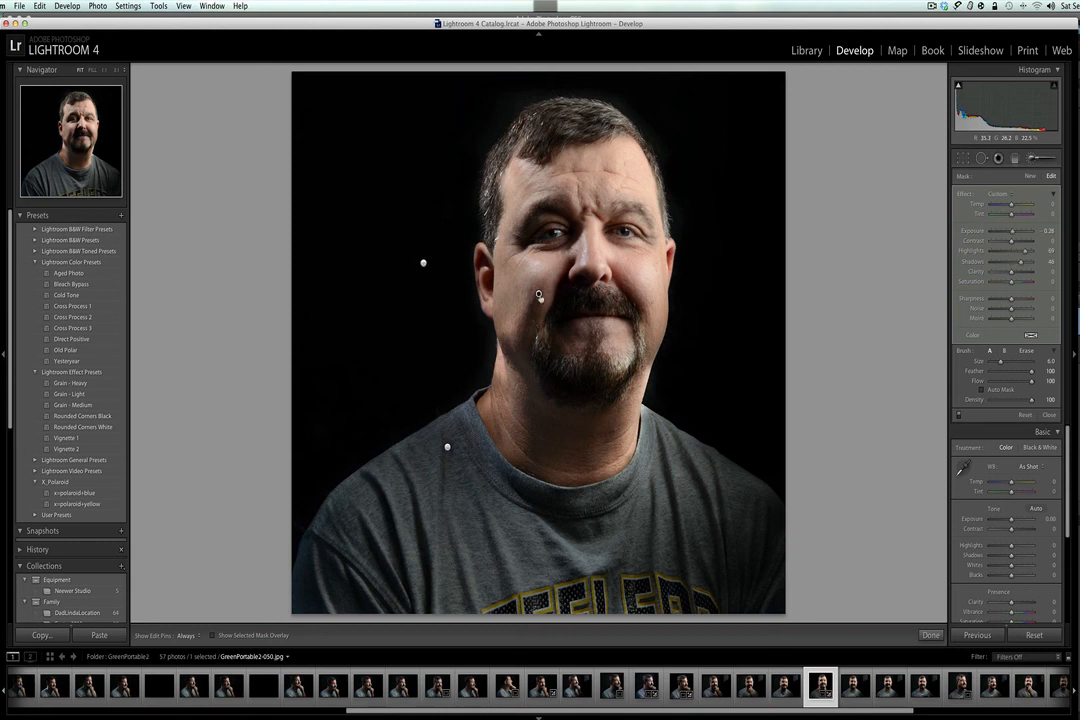
# Delete the cheek and neck adjustment mask
pyautogui.click(539, 294)
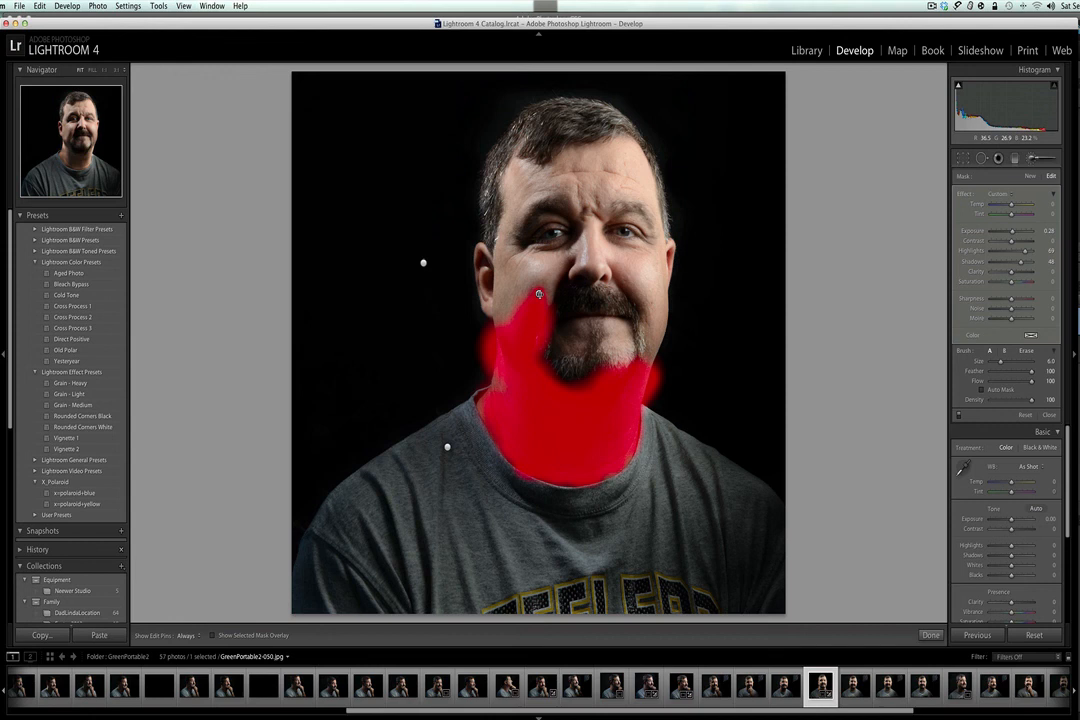
pyautogui.press('Delete')
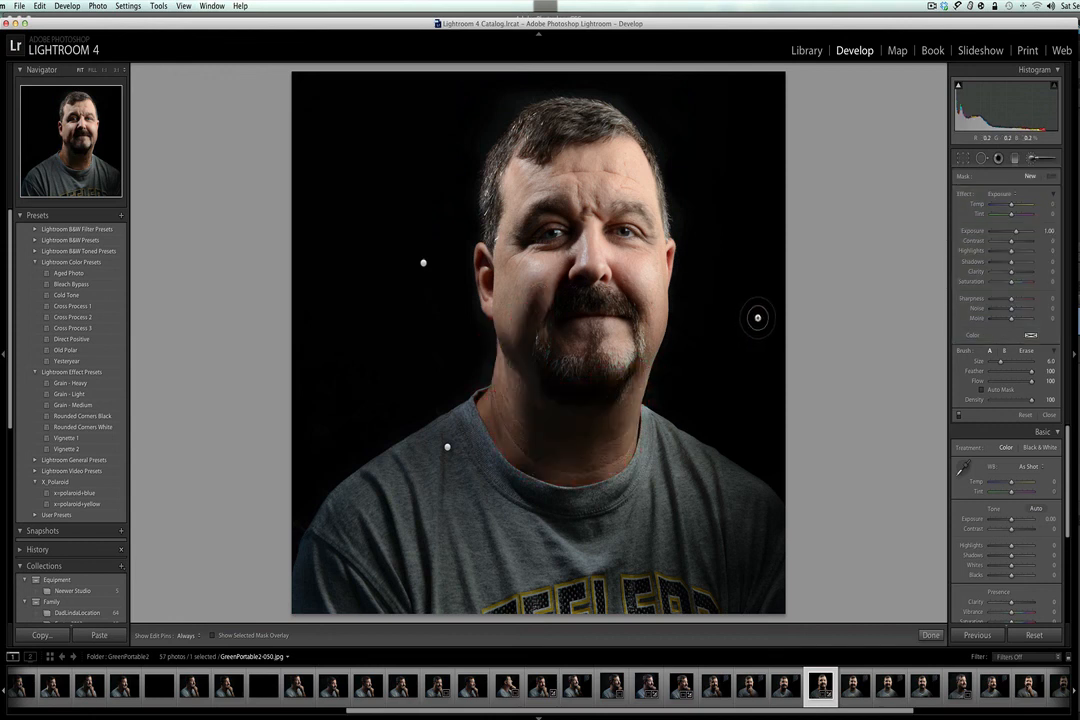